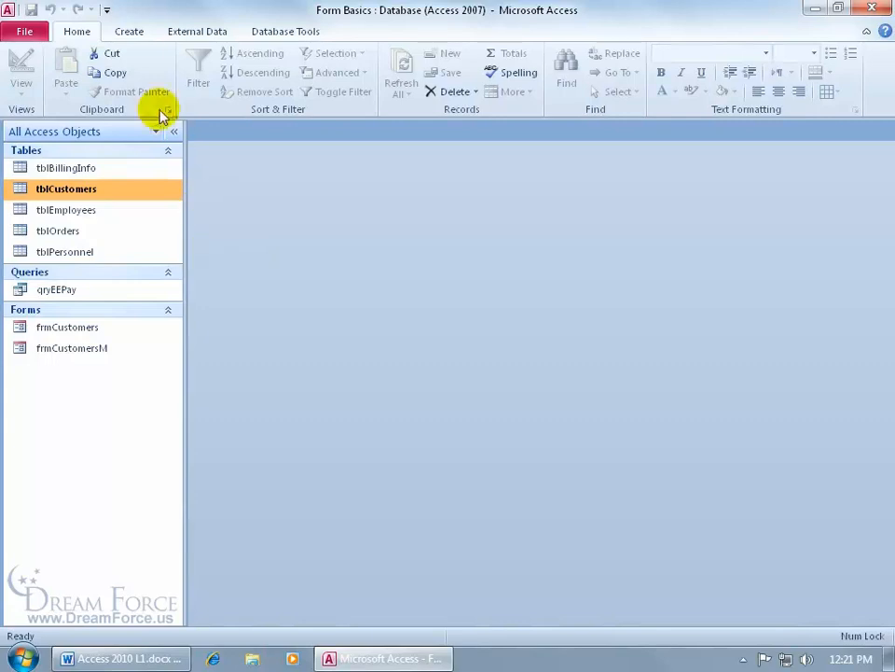
# Create a basic form from tblCustomers and select its related orders subform
pyautogui.click(133, 31)
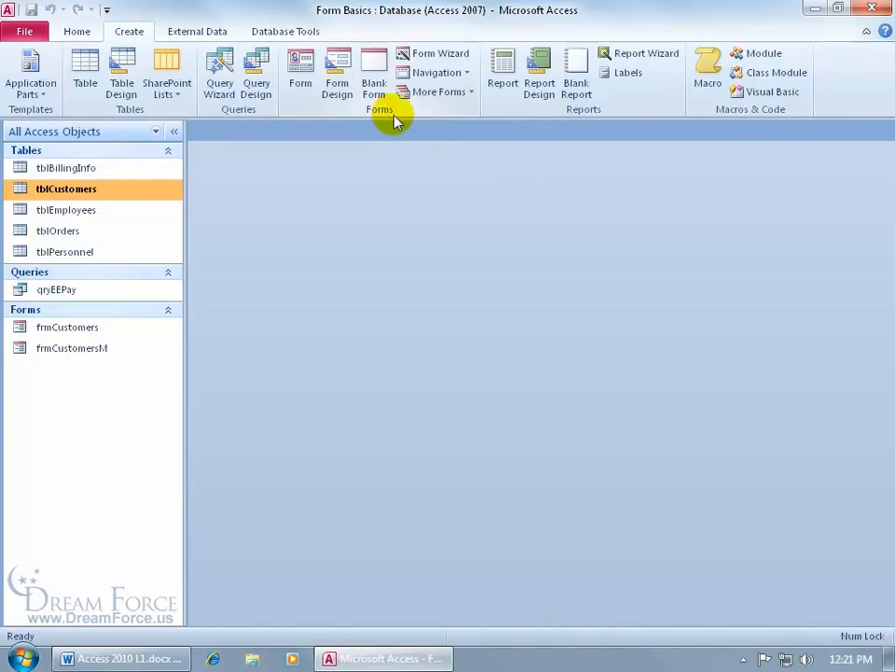
pyautogui.click(300, 82)
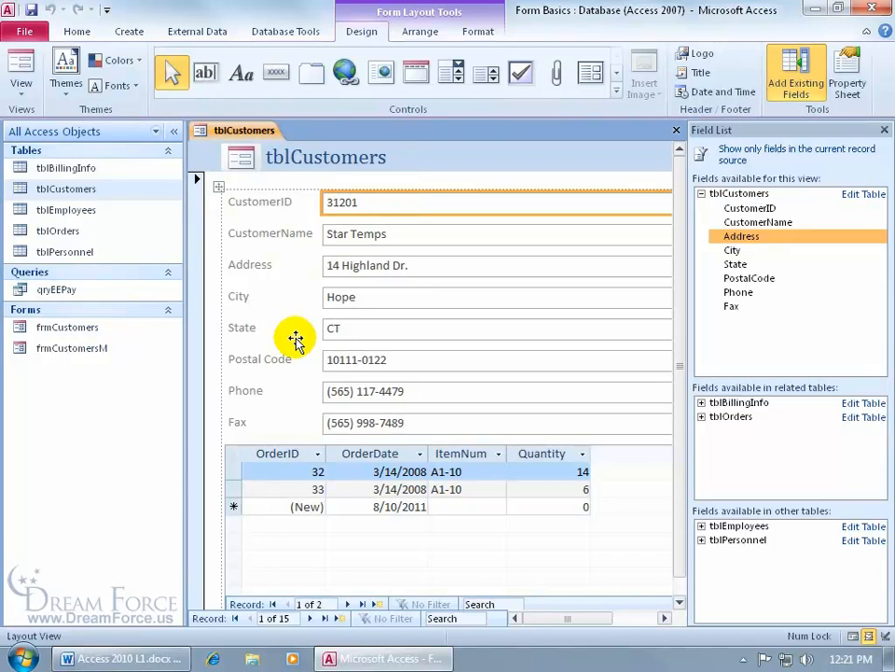
pyautogui.click(284, 442)
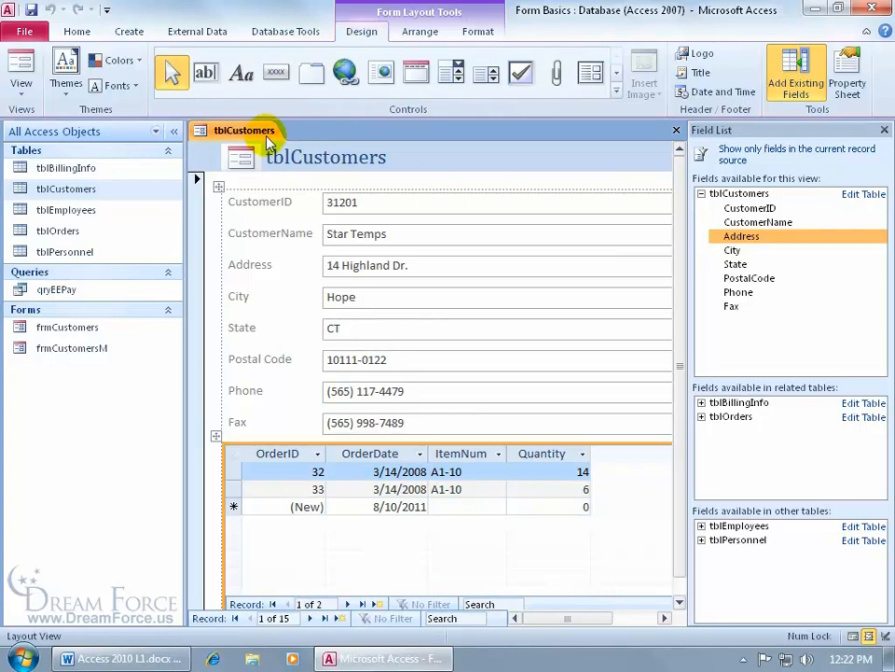
# Browse to the second order and the second customer record in Form View, and close the form without saving
pyautogui.click(21, 83)
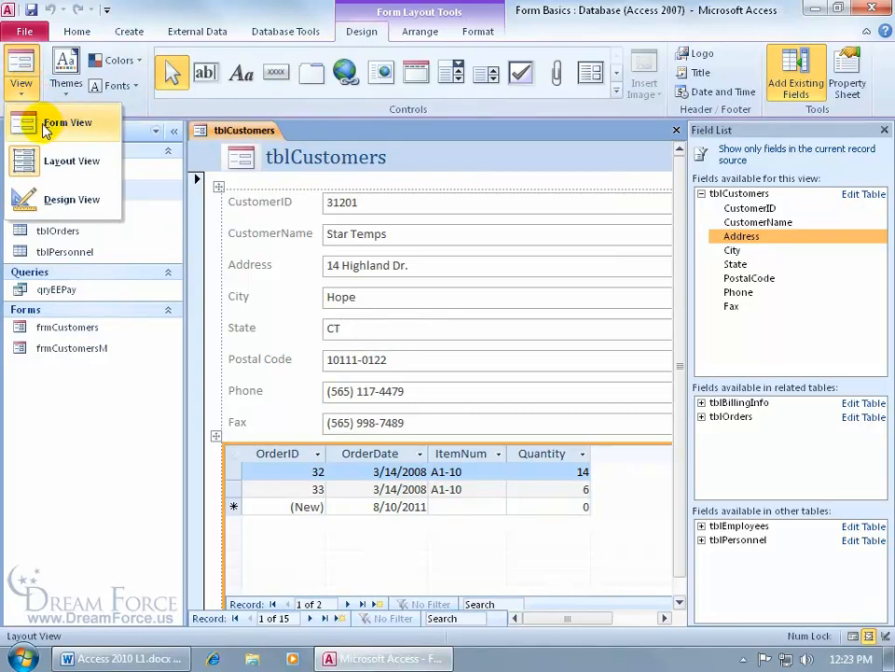
pyautogui.click(24, 128)
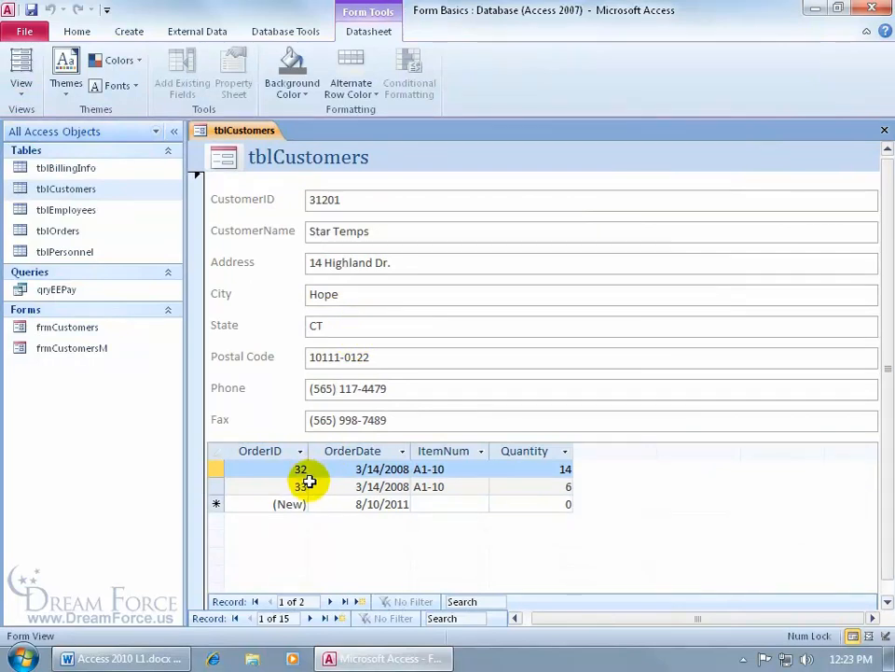
pyautogui.click(329, 600)
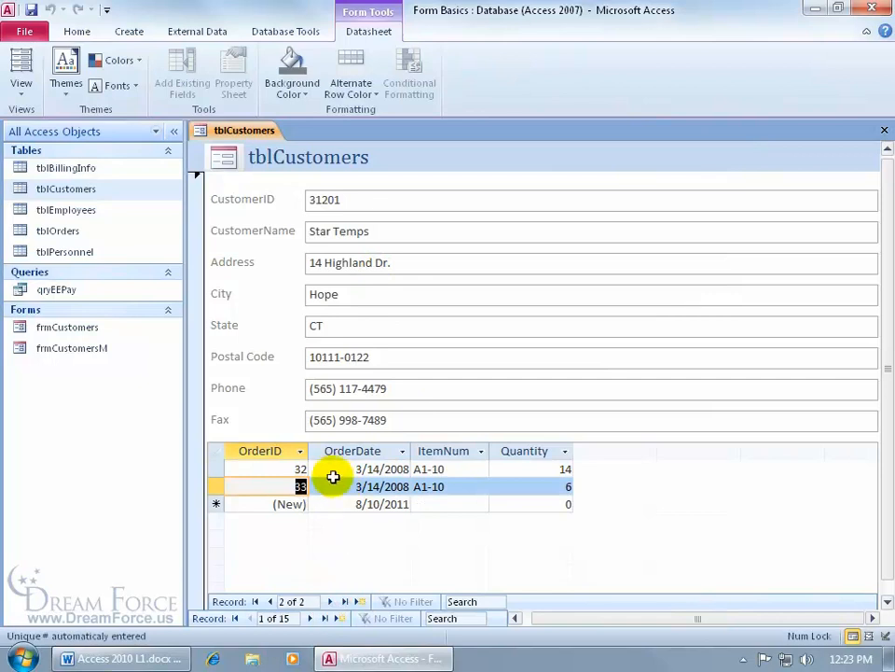
pyautogui.click(310, 618)
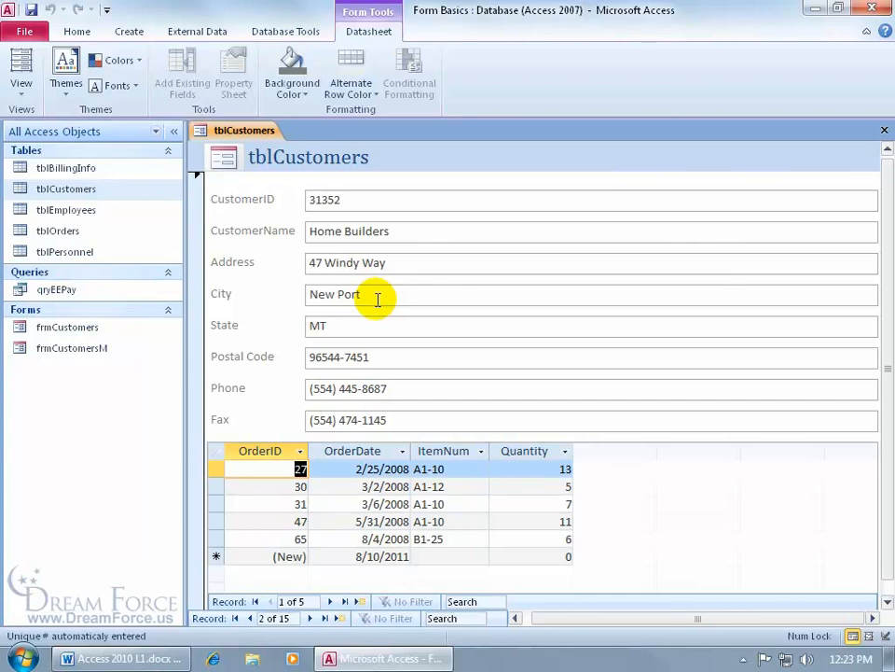
pyautogui.click(883, 130)
pyautogui.click(460, 375)
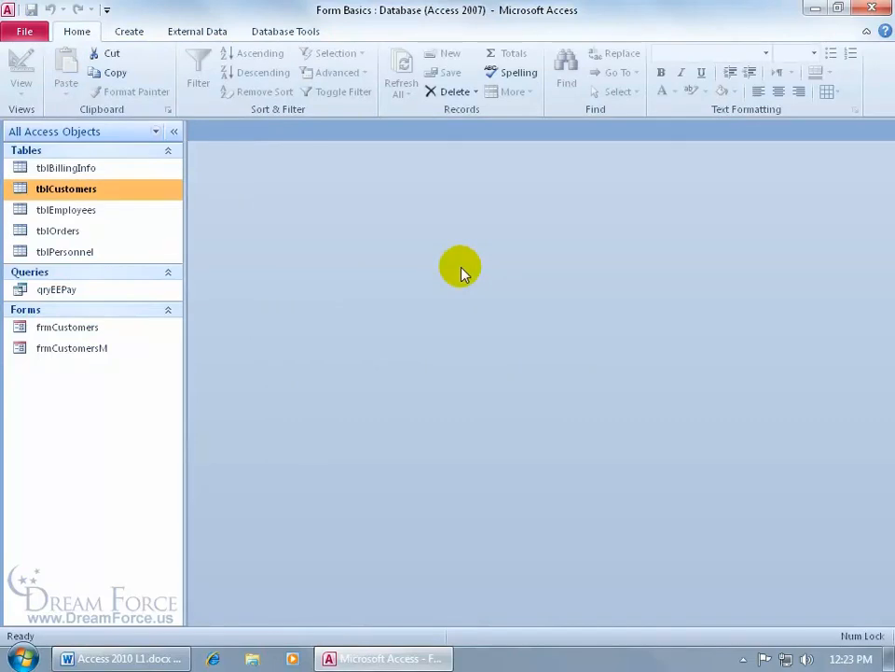
# Create a Split Form from tblCustomers and raise the divider to give the datasheet more room
pyautogui.click(131, 32)
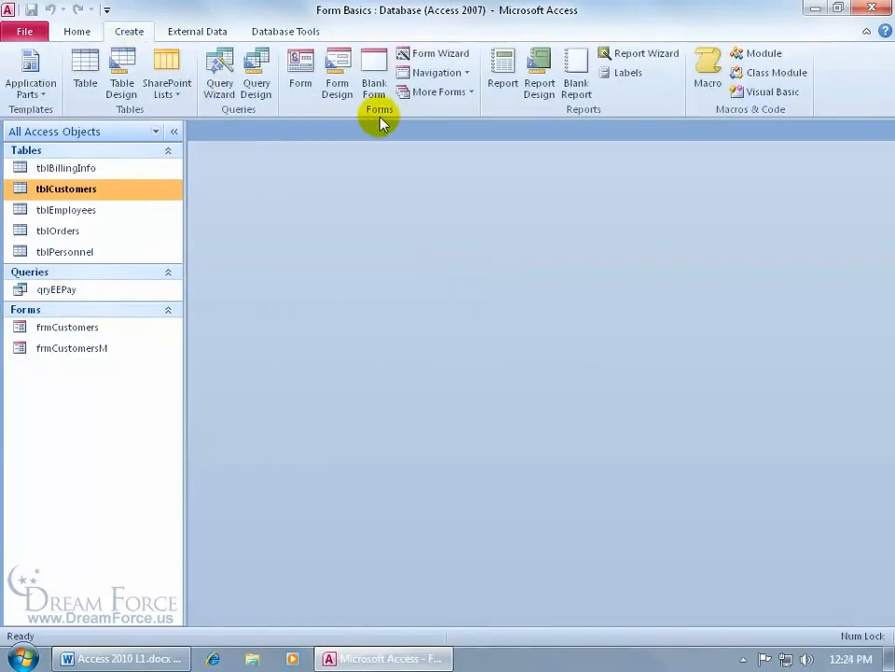
pyautogui.click(456, 95)
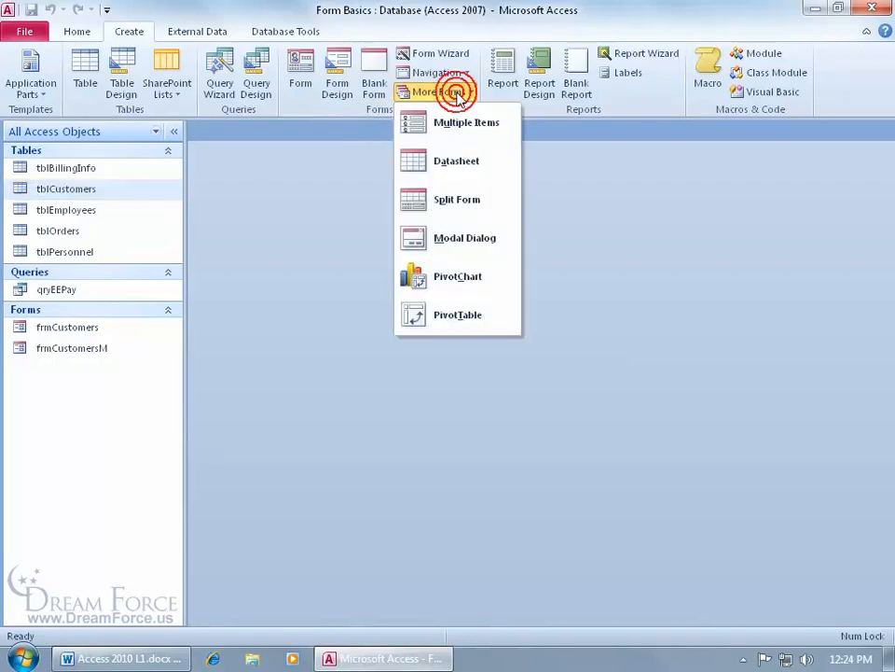
pyautogui.click(457, 202)
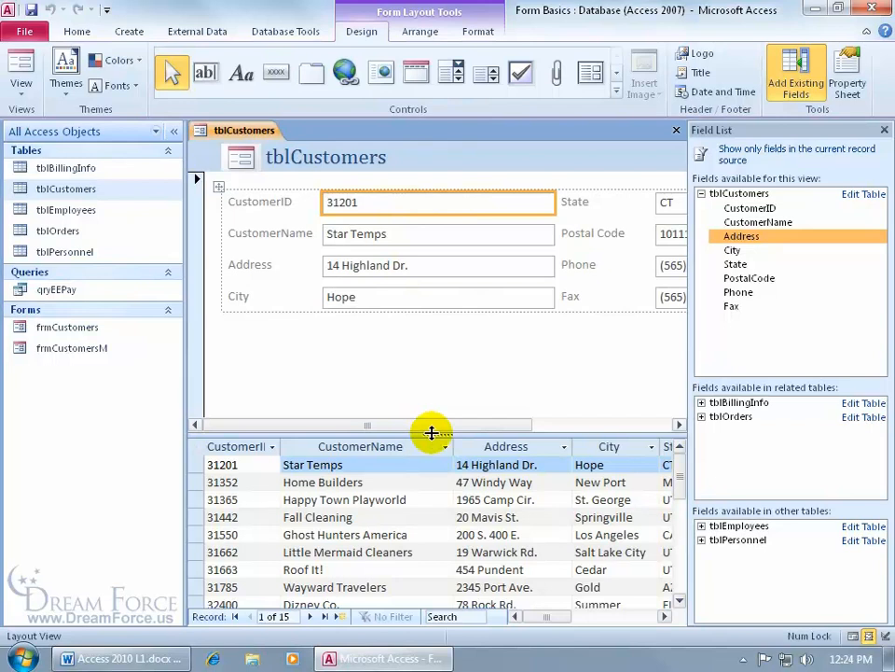
pyautogui.moveTo(432, 432); pyautogui.dragTo(430, 384)
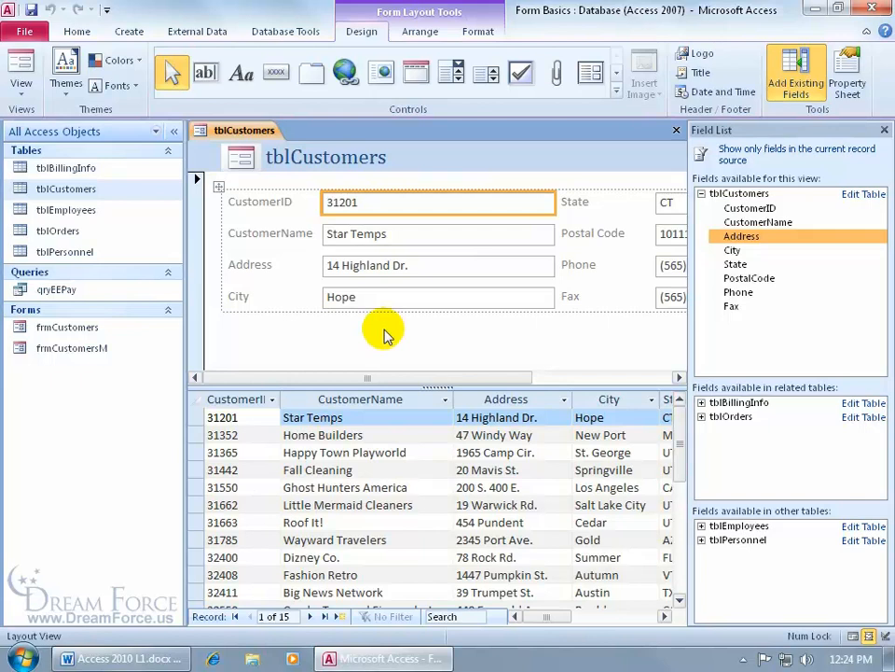
# View the Fall Cleaning record through the split form's datasheet in Form View, and close the form without saving
pyautogui.click(22, 60)
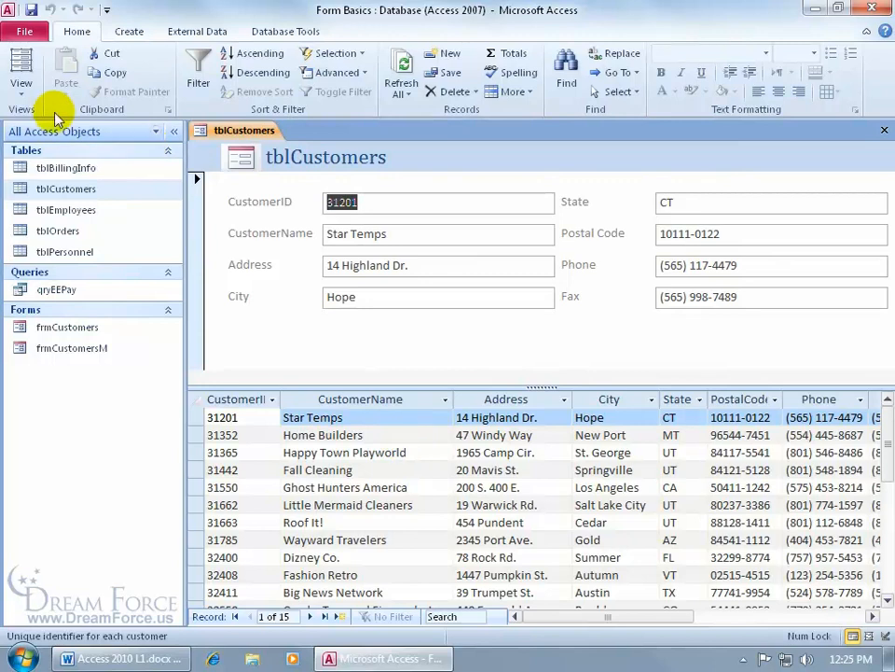
pyautogui.click(16, 96)
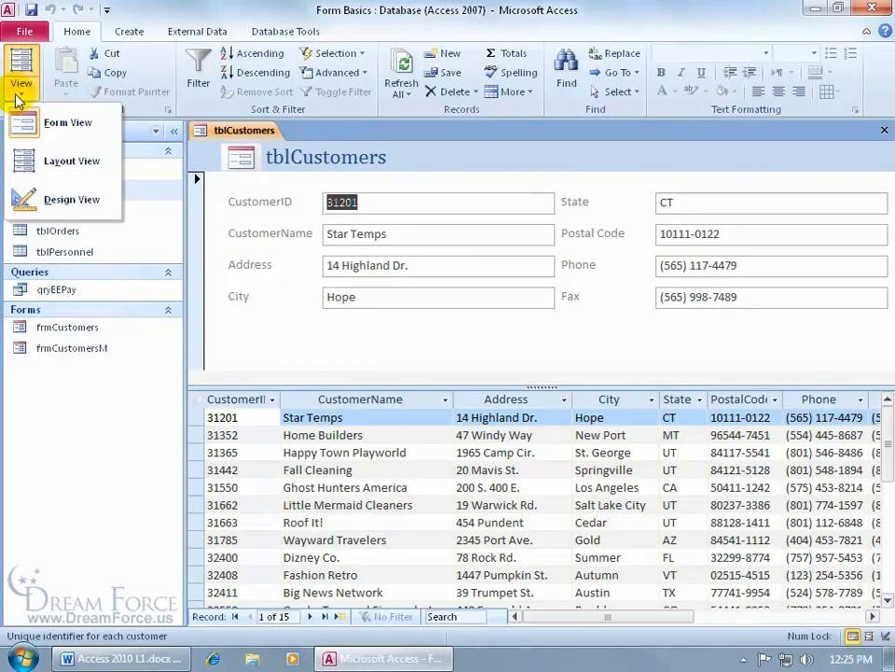
pyautogui.click(224, 135)
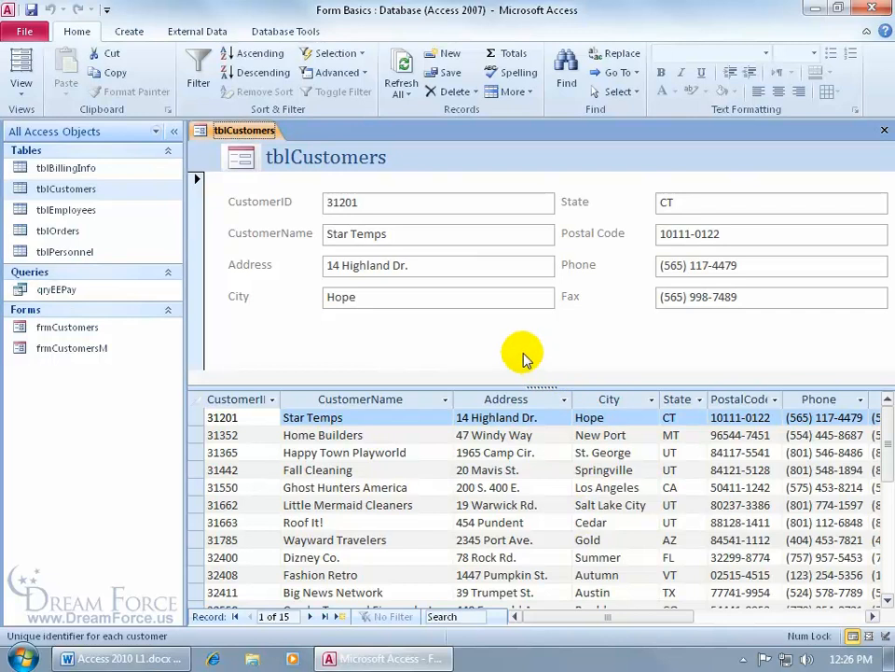
pyautogui.click(315, 470)
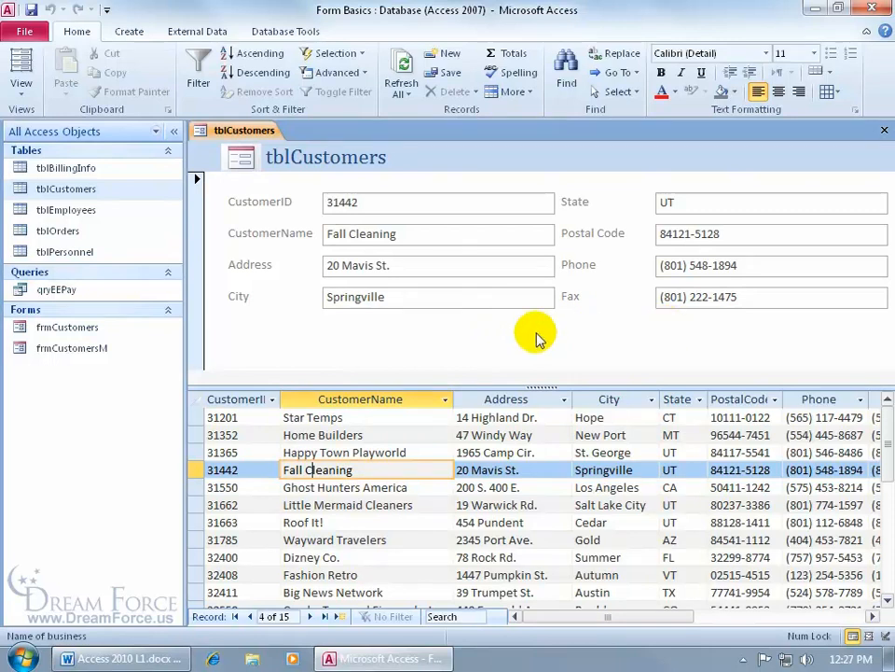
pyautogui.click(885, 130)
pyautogui.click(448, 374)
# Create a Multiple Items form from tblCustomers and display it in Form View
pyautogui.click(131, 32)
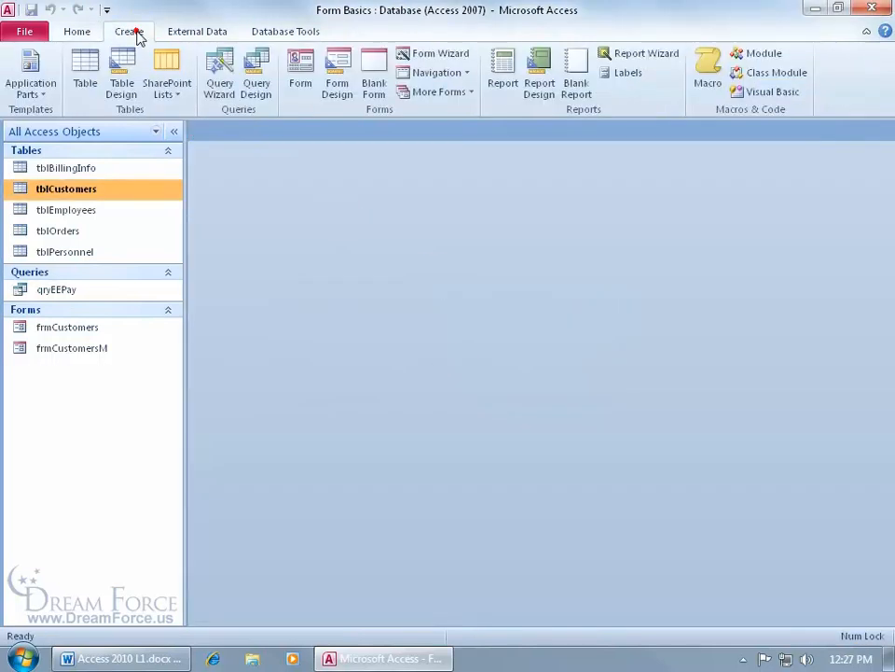
pyautogui.click(465, 92)
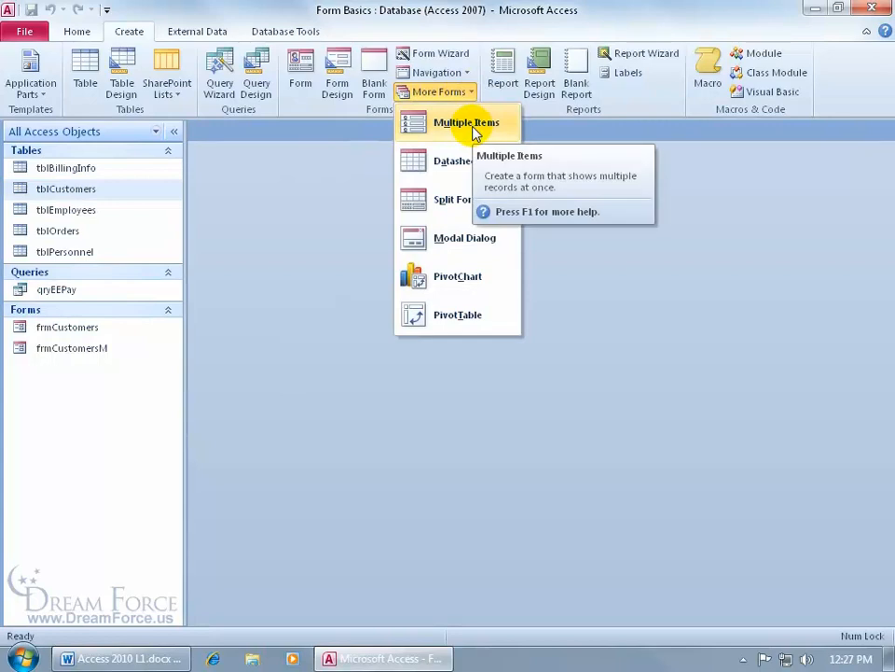
pyautogui.click(467, 124)
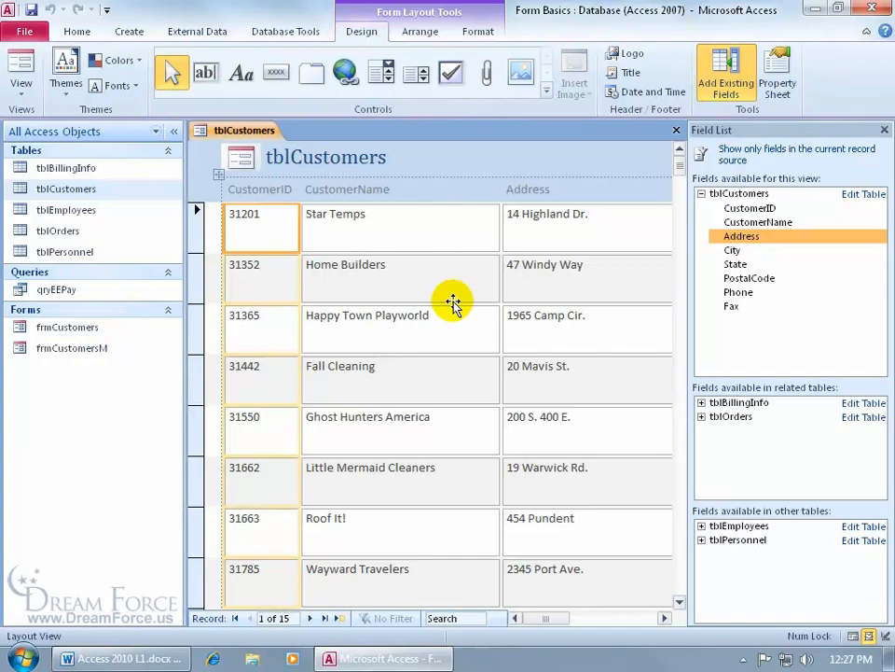
pyautogui.click(22, 92)
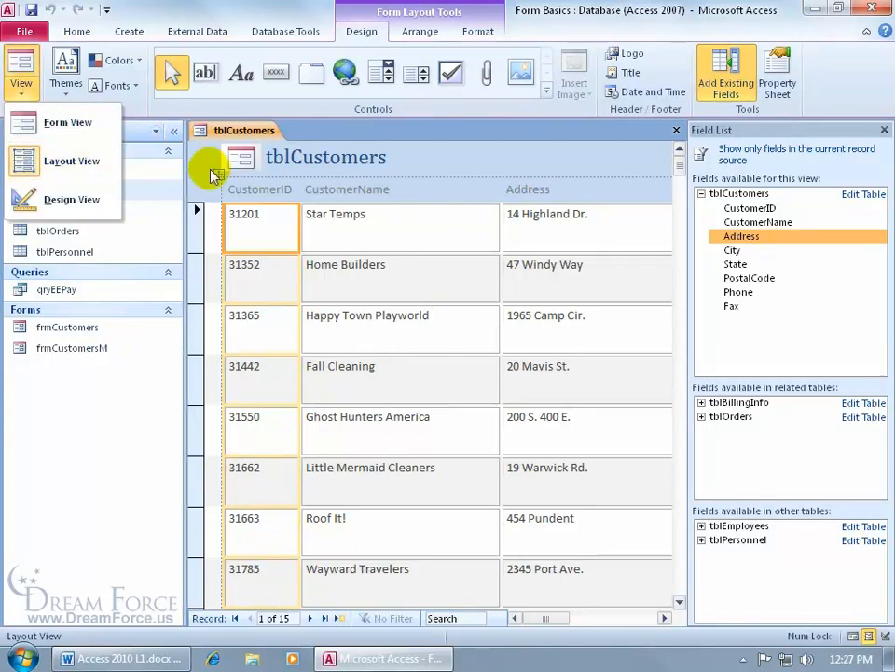
pyautogui.click(282, 160)
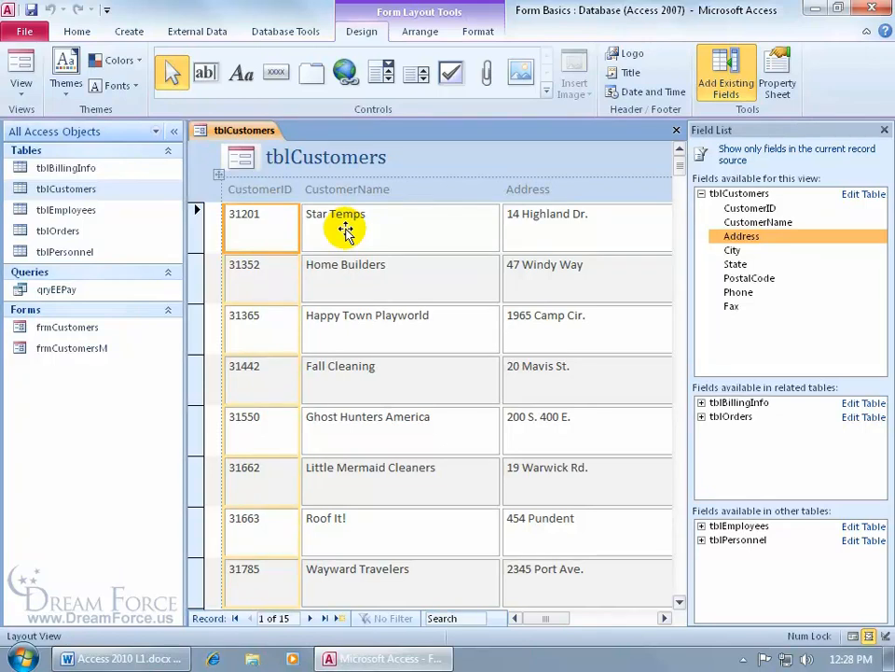
pyautogui.click(21, 64)
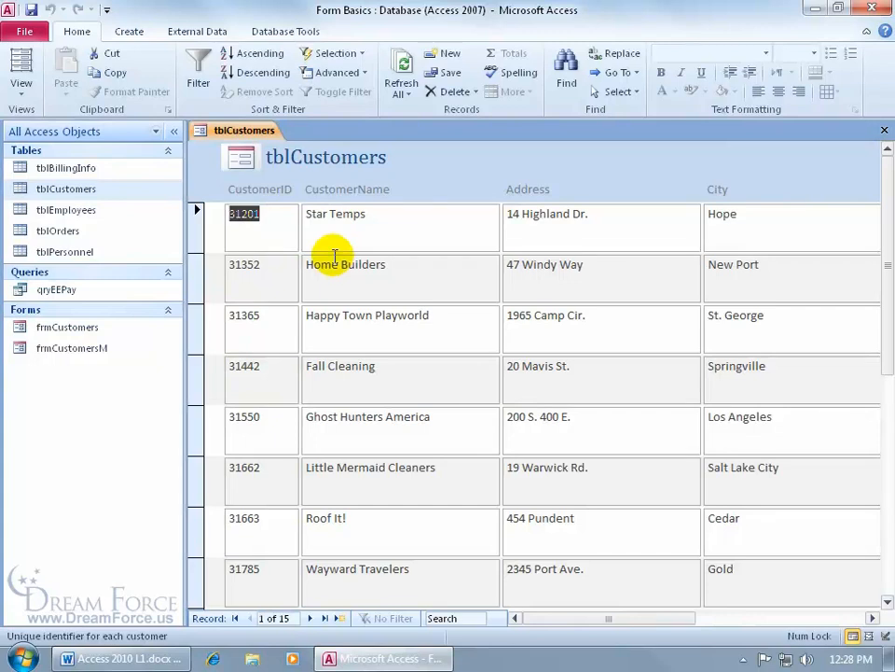
# Try adding filler text to the Star Temps customer name, discard the edit, and close the form without saving
pyautogui.click(383, 220)
pyautogui.write('lsakdfjlaksdfjlkasdjflkasdfj')
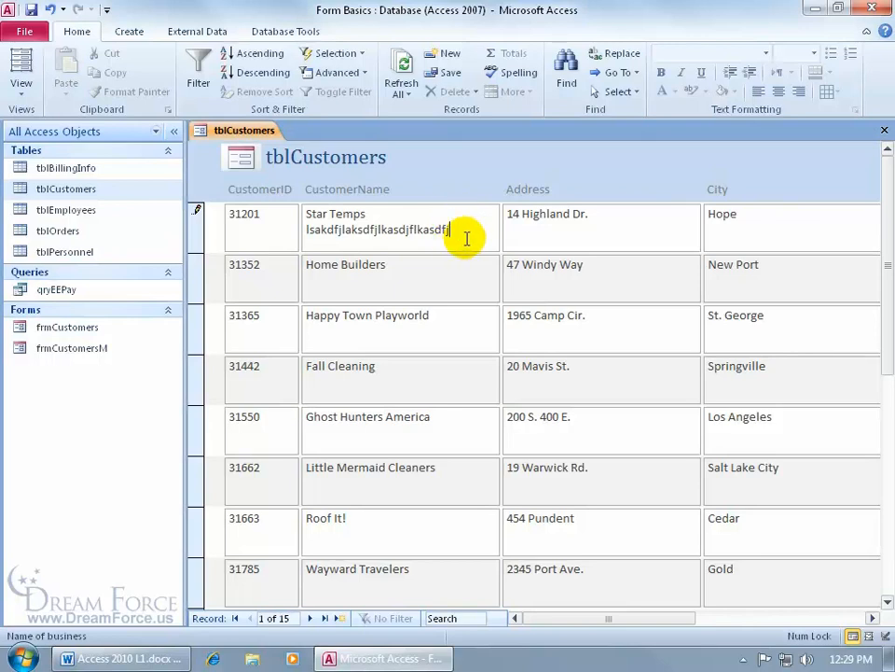
pyautogui.press('Escape')
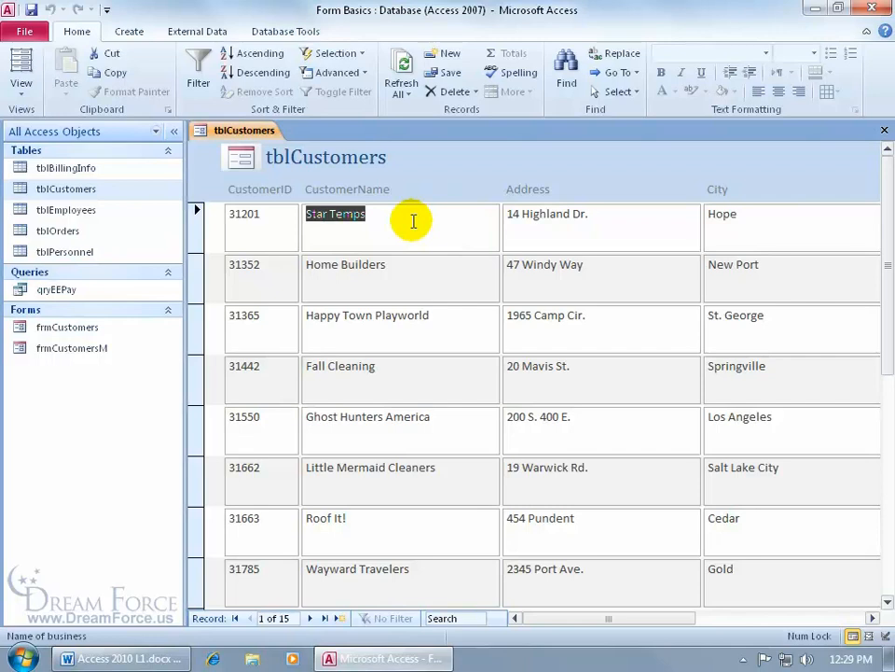
pyautogui.click(884, 129)
pyautogui.click(445, 374)
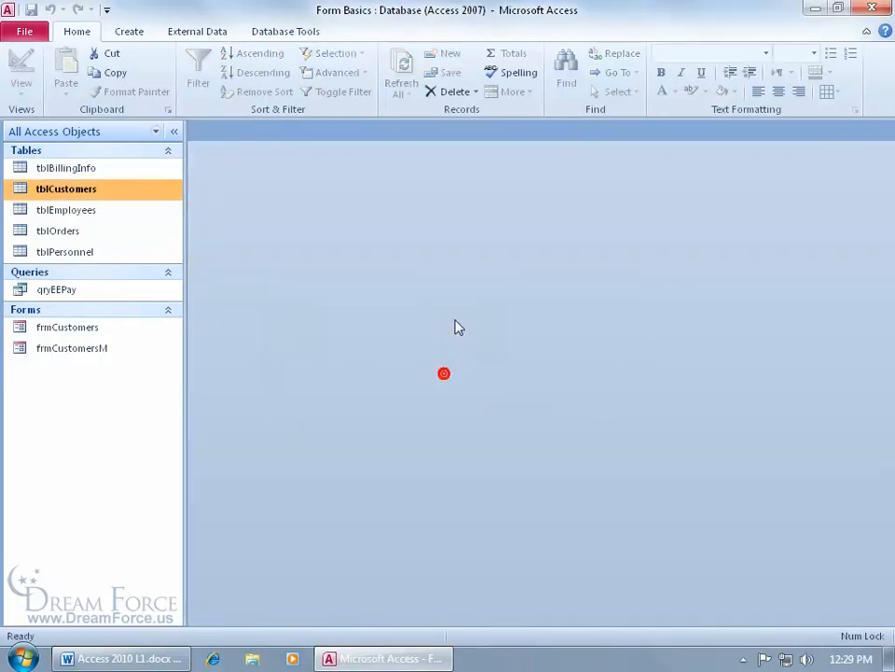
# Create a Blank Form and add the CustomerName field from tblCustomers to it
pyautogui.click(133, 29)
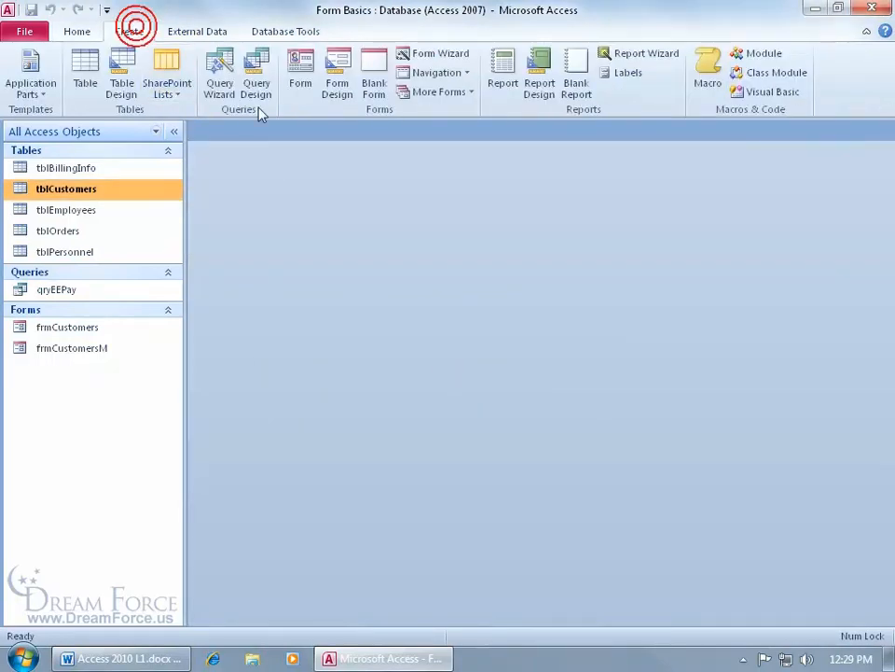
pyautogui.click(377, 85)
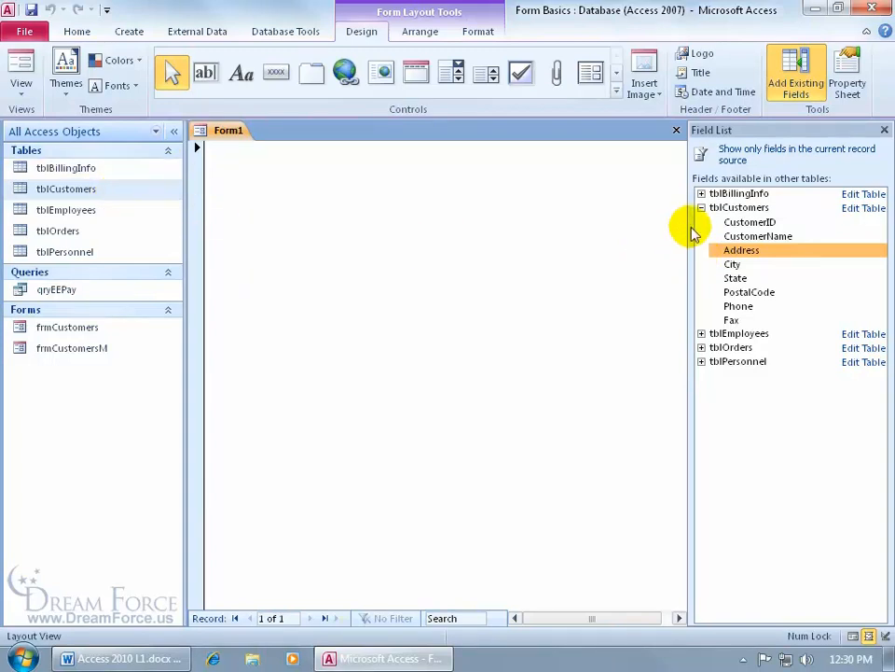
pyautogui.click(702, 193)
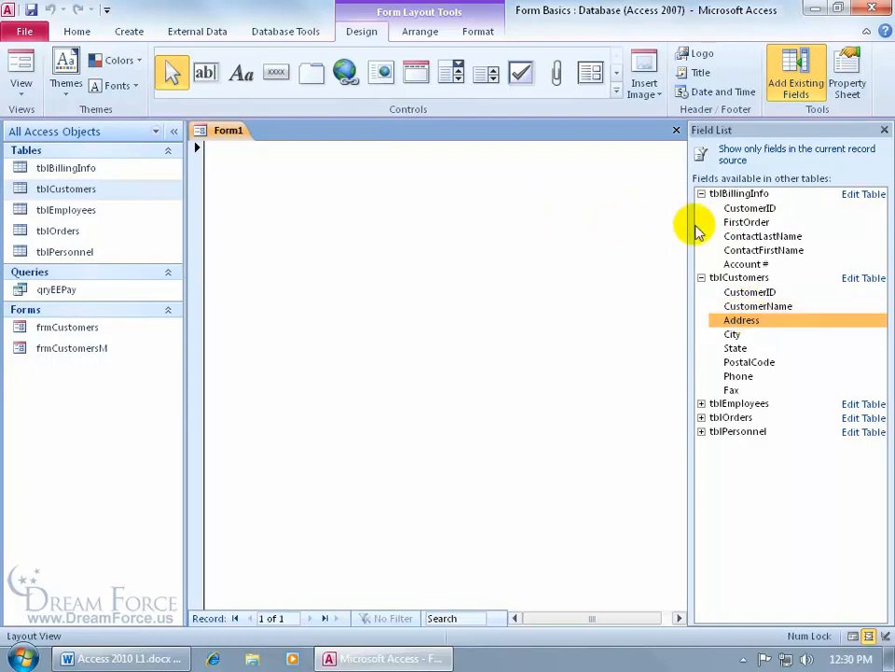
pyautogui.click(701, 194)
pyautogui.moveTo(755, 237); pyautogui.dragTo(433, 238)
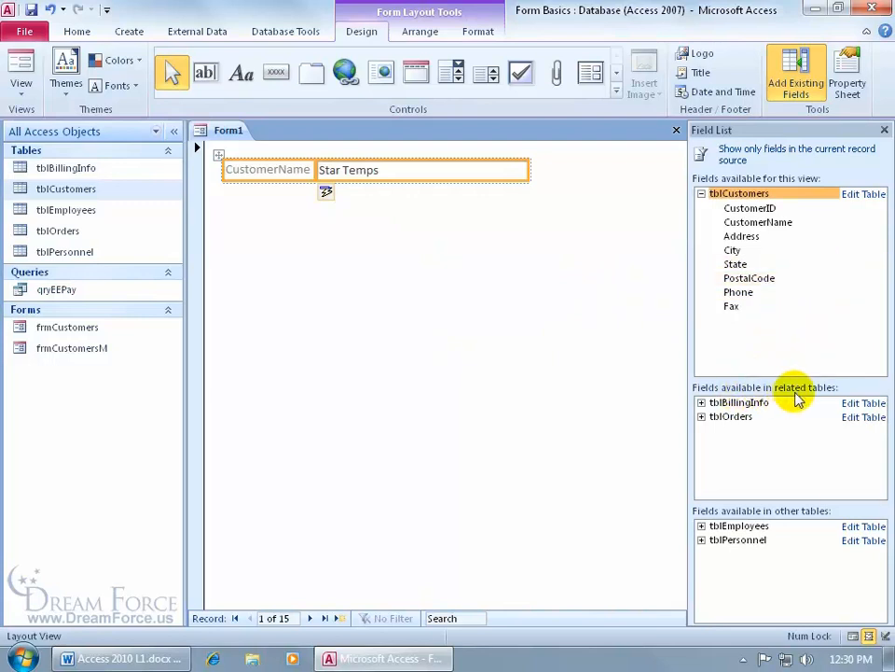
# Add the Address field from tblCustomers below CustomerName, and close the form without saving
pyautogui.click(701, 403)
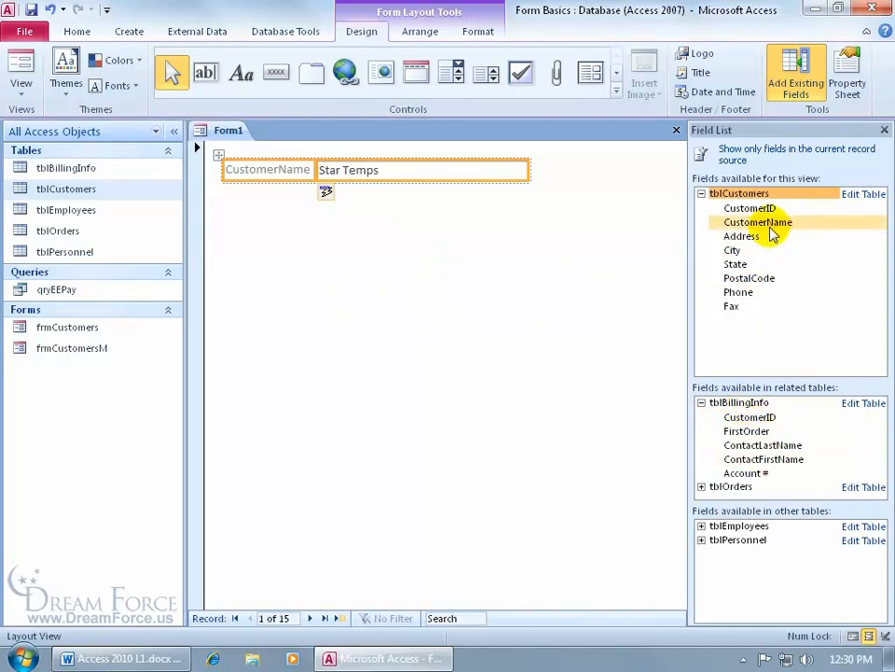
pyautogui.moveTo(770, 236); pyautogui.dragTo(327, 233)
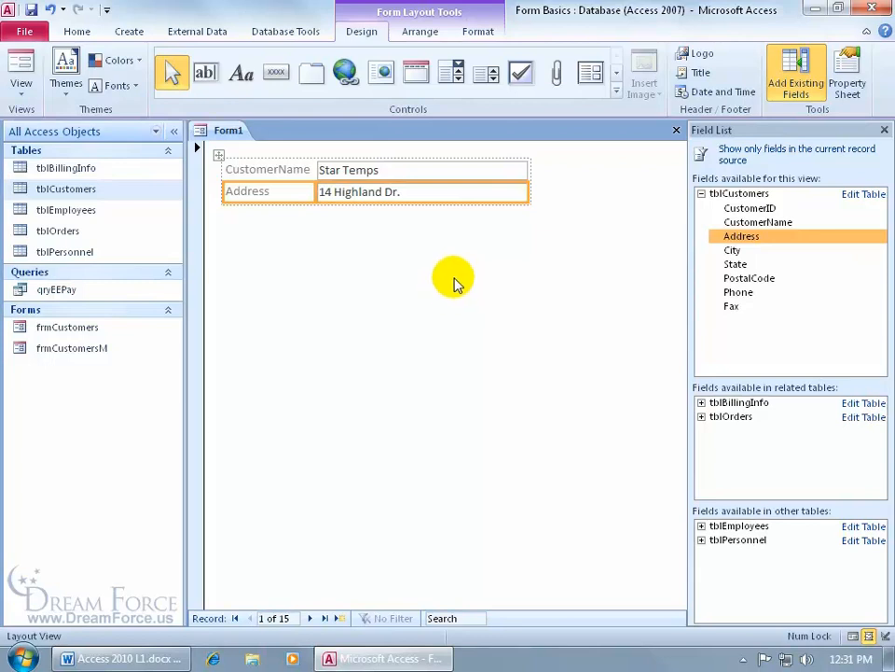
pyautogui.click(677, 130)
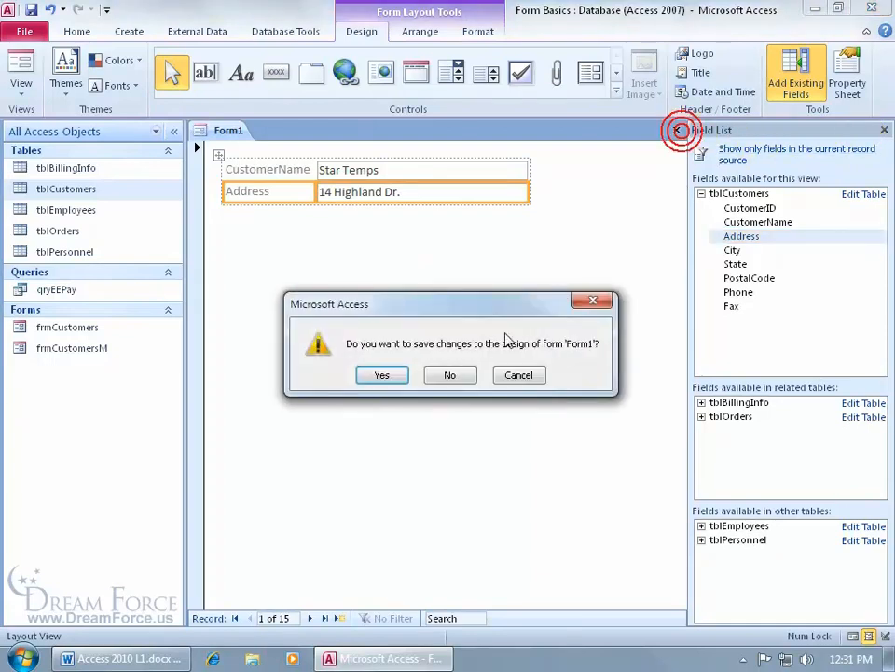
pyautogui.click(452, 375)
# Create a form in Design View with the tblCustomers Address and City fields side by side, and close it
pyautogui.click(128, 31)
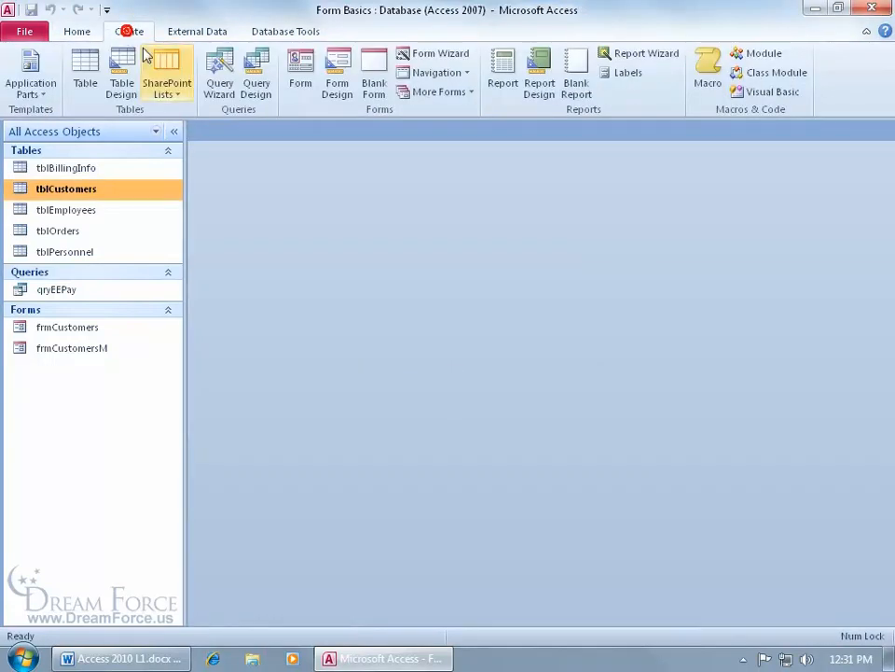
pyautogui.click(339, 93)
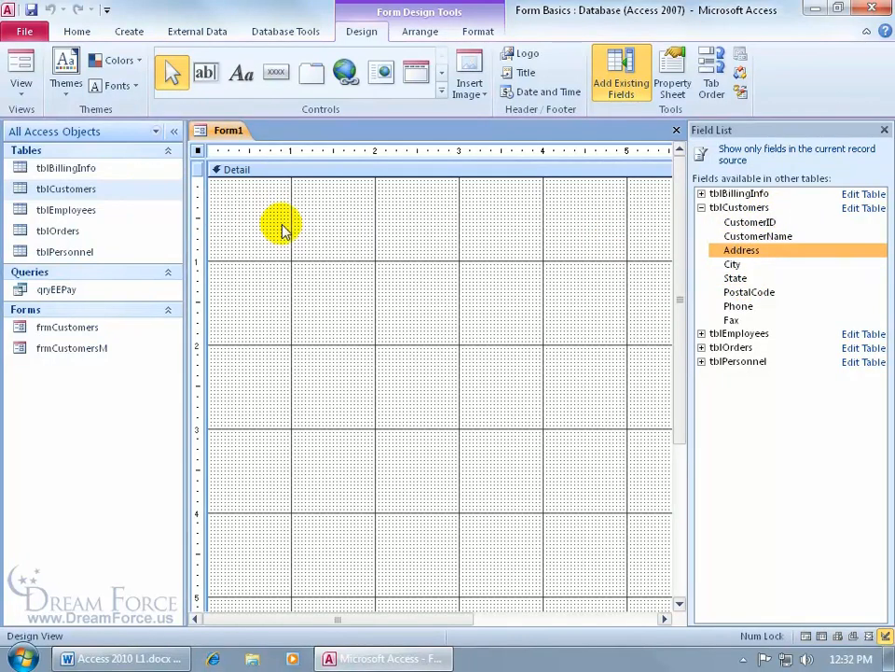
pyautogui.doubleClick(737, 250)
pyautogui.moveTo(733, 250); pyautogui.dragTo(479, 340)
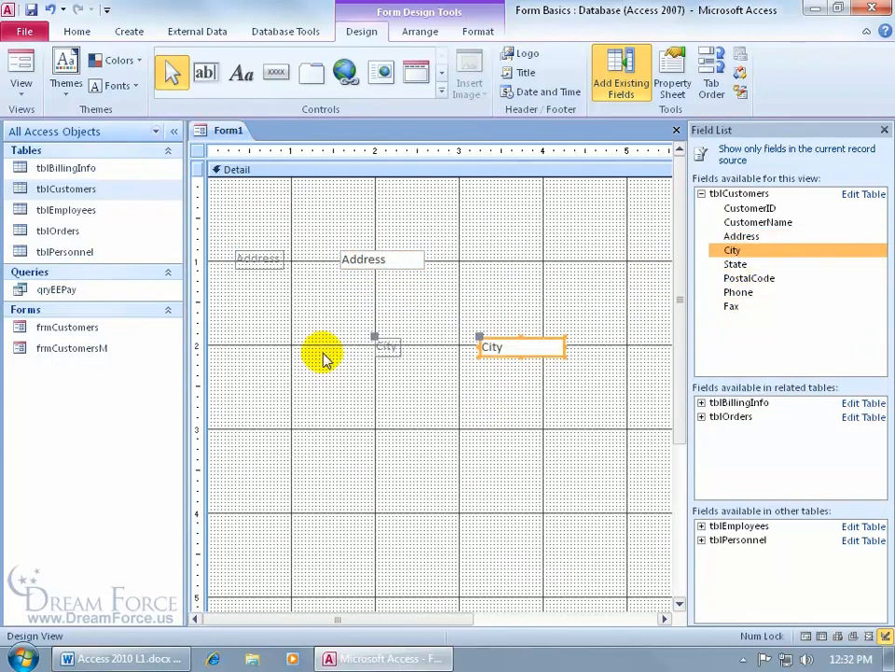
pyautogui.moveTo(495, 344); pyautogui.dragTo(551, 256)
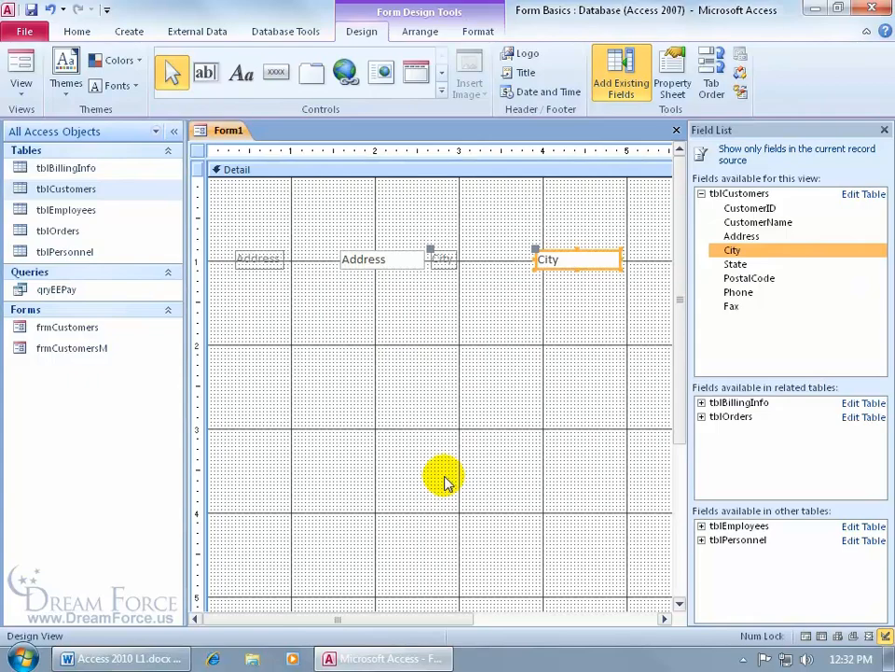
pyautogui.click(677, 133)
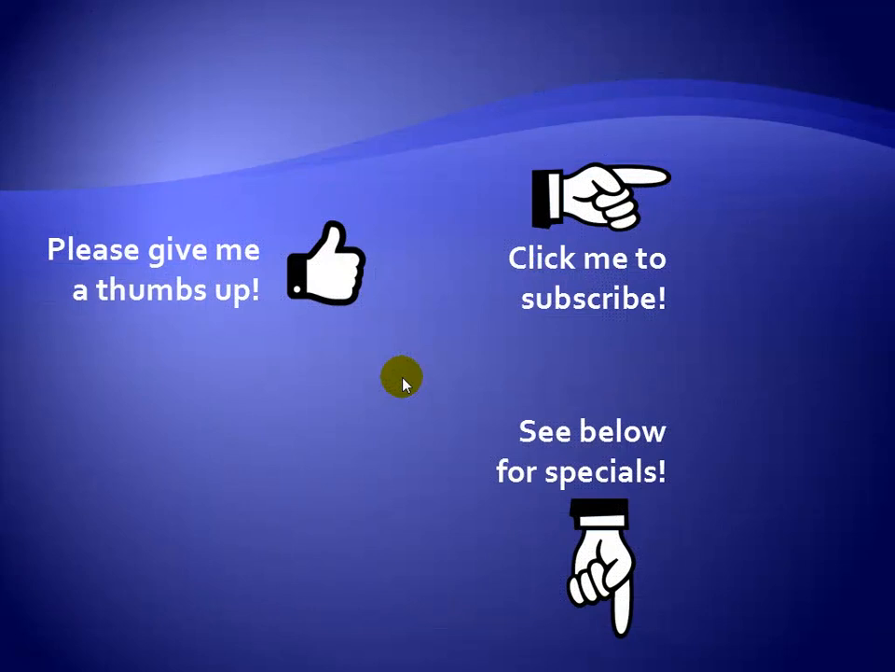